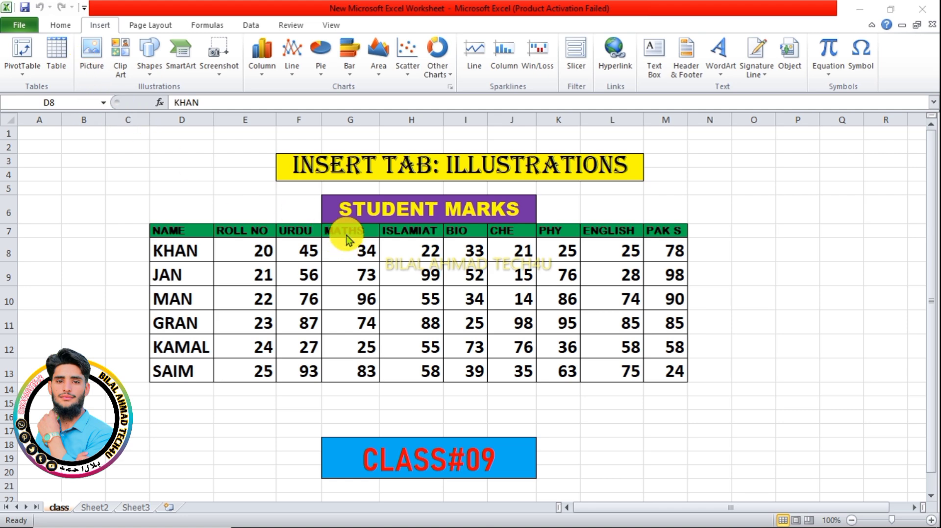
Insert the picture 20230830_014853 from the Desktop into the class sheet
click(718, 264)
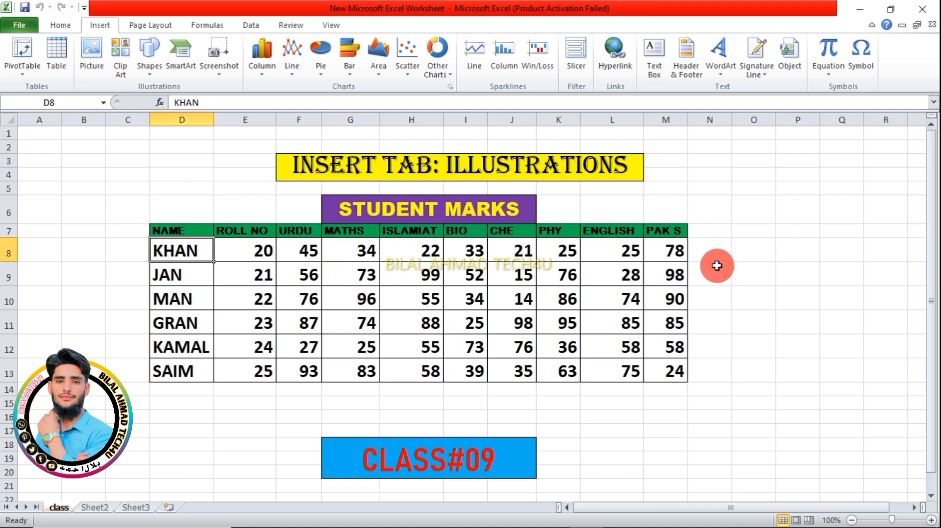
scroll(422, 279, down, 3)
scroll(387, 304, down, 3)
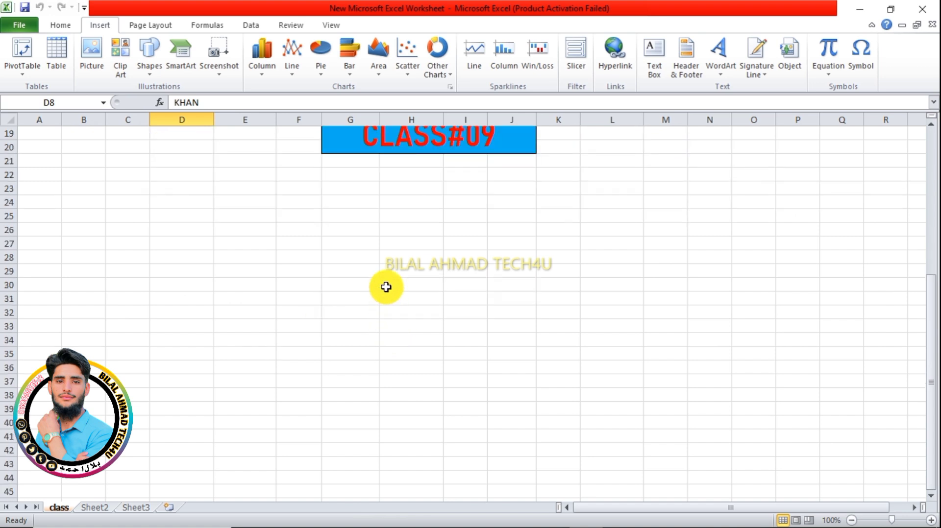
click(98, 65)
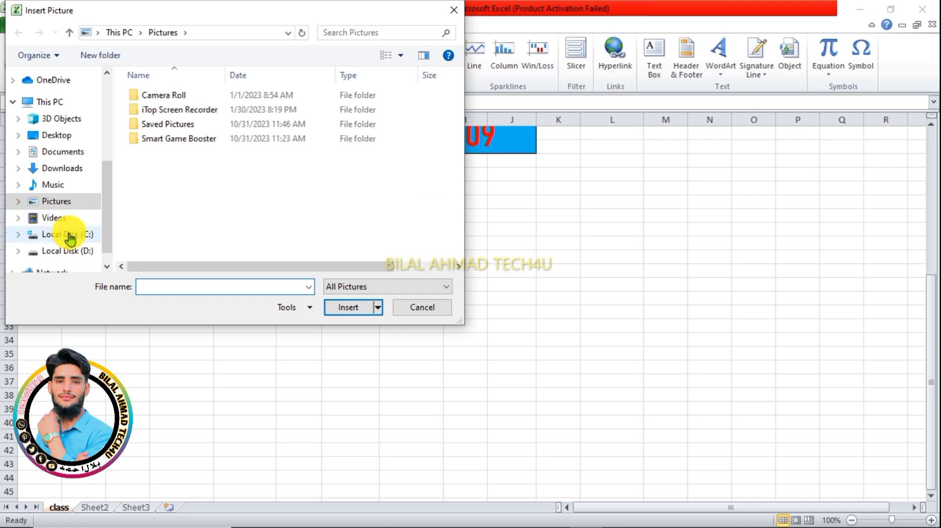
click(58, 137)
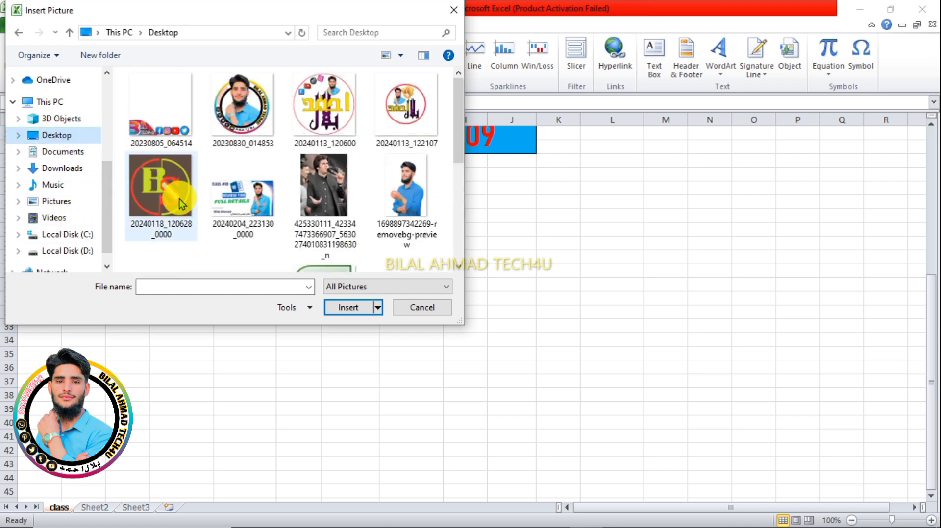
click(231, 111)
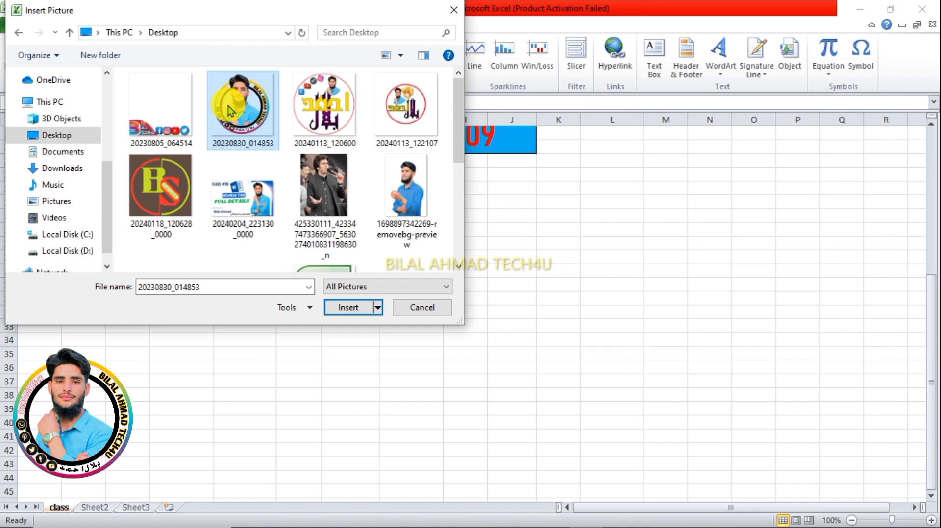
click(348, 308)
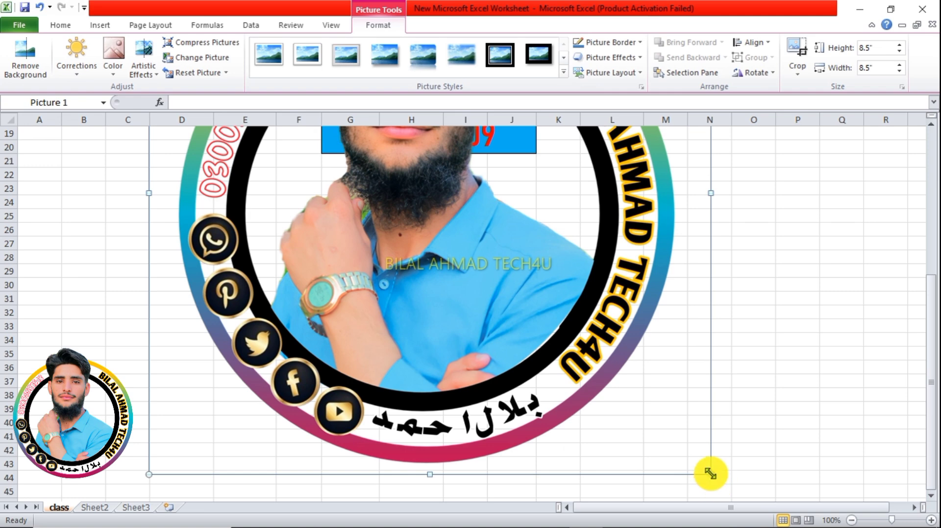
Shrink the inserted portrait picture and place it below the marks table, beside the CLASS#09 box
drag(711, 474, 349, 182)
scroll(428, 272, up, 4)
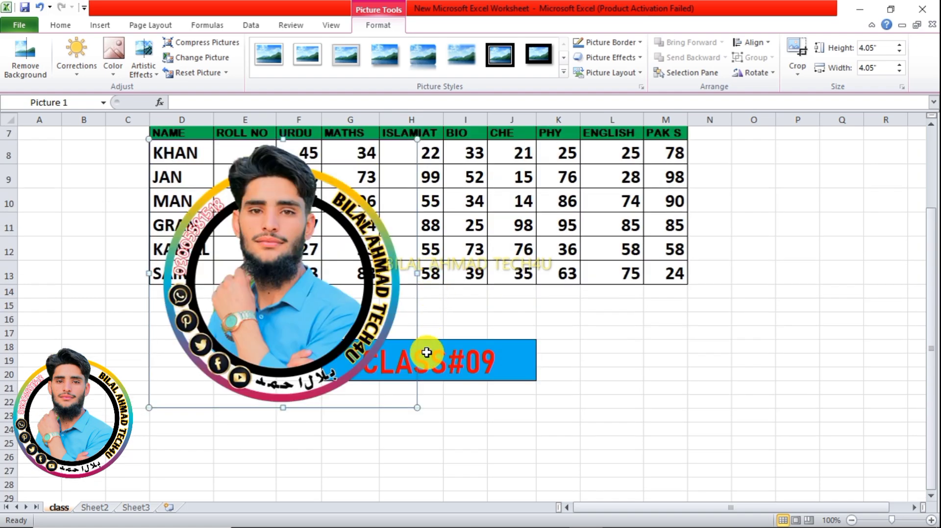
drag(417, 409, 310, 301)
drag(263, 235, 211, 370)
drag(185, 338, 153, 372)
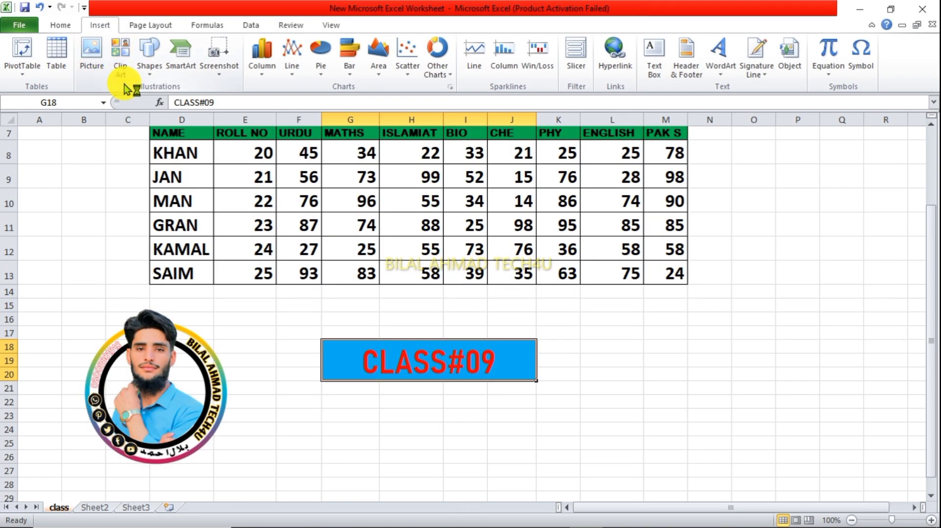
Search the clip art for "car" and insert the green cartoon car next to the portrait picture
click(123, 79)
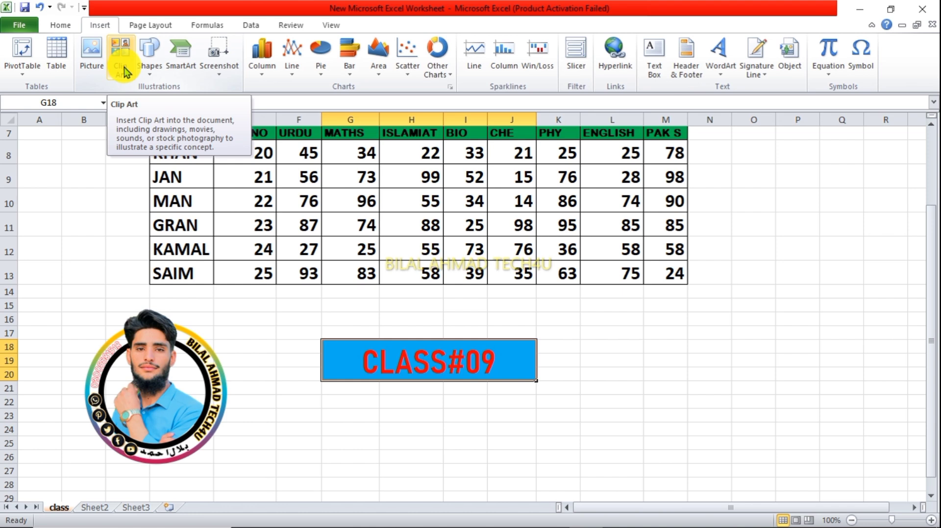
click(124, 68)
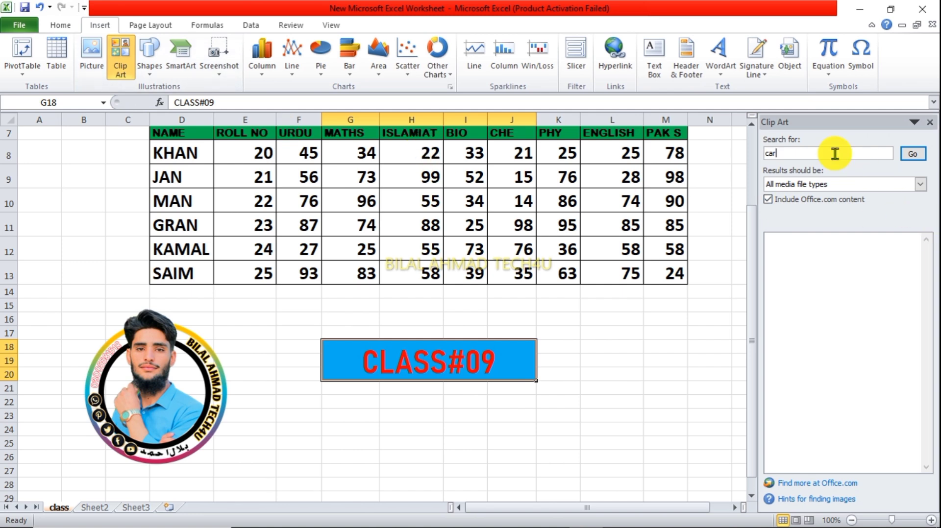
key(BackSpace)
key(BackSpace)
text(car)
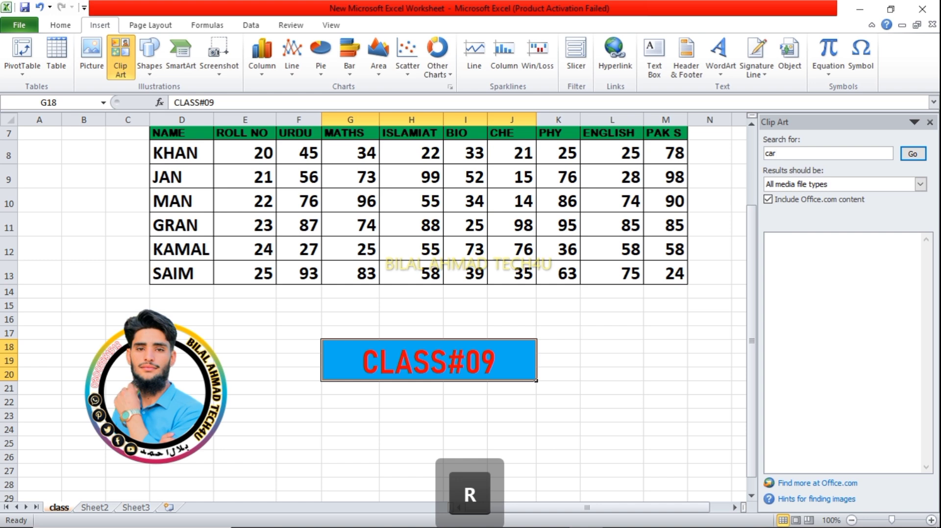
click(921, 159)
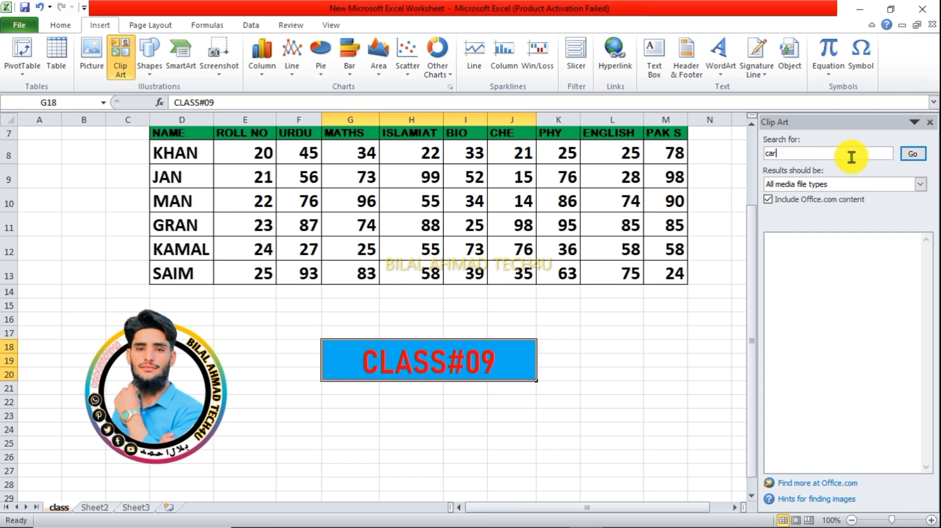
click(910, 157)
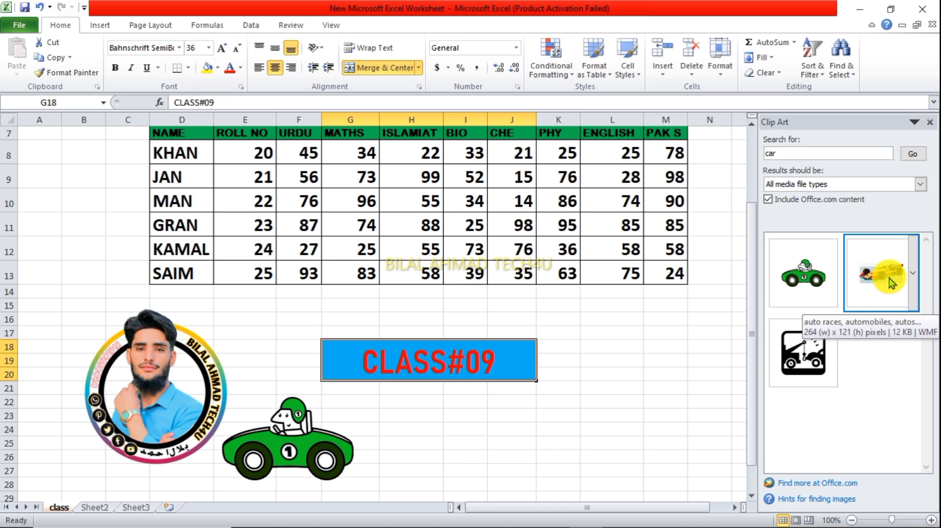
Insert the yellow and red racing car clip art, place it below the CLASS#09 box and close the clip art search
click(889, 278)
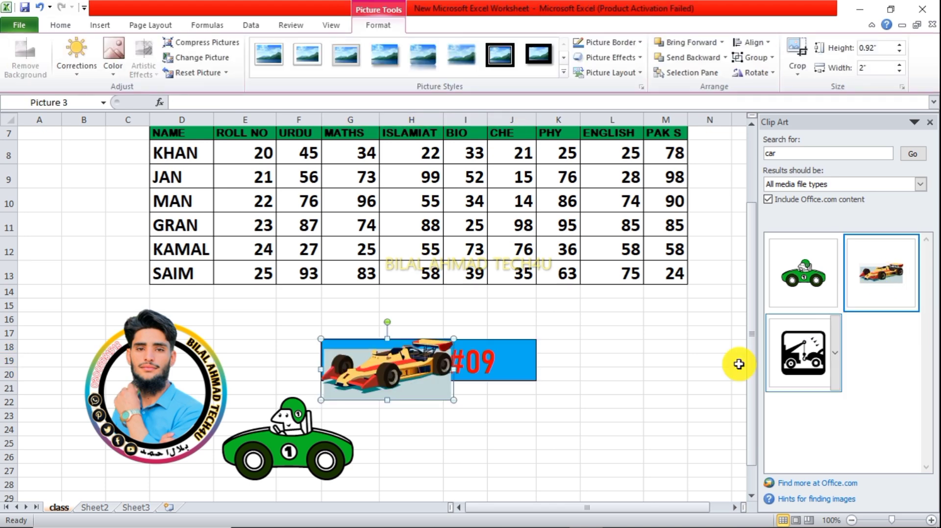
drag(395, 376, 534, 441)
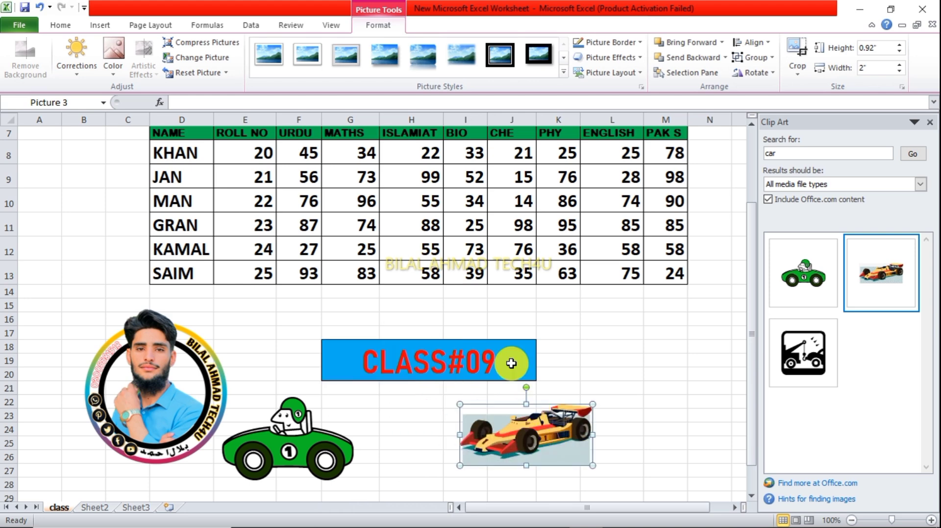
click(99, 25)
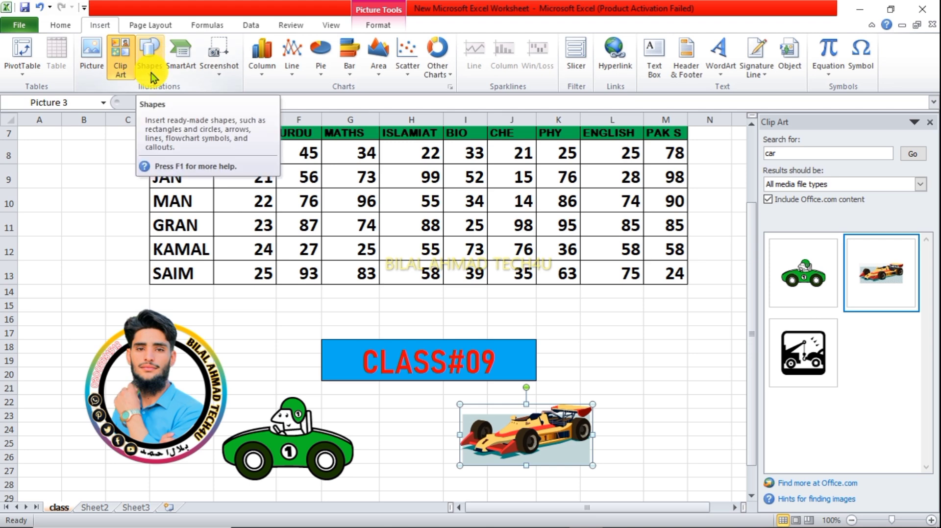
click(125, 70)
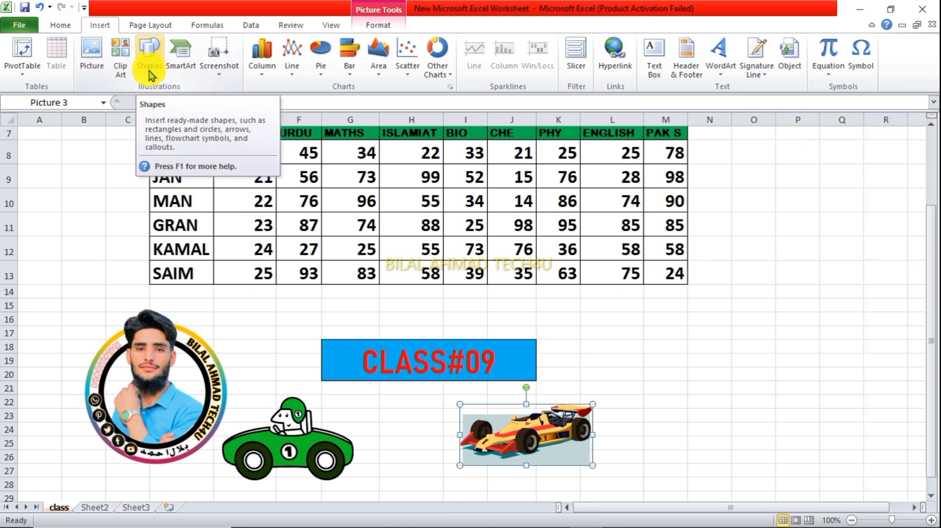
Draw a Punched Tape flowchart shape about 3.15" high and 4.31" wide below the cars and apply the red shape style
scroll(244, 196, down, 3)
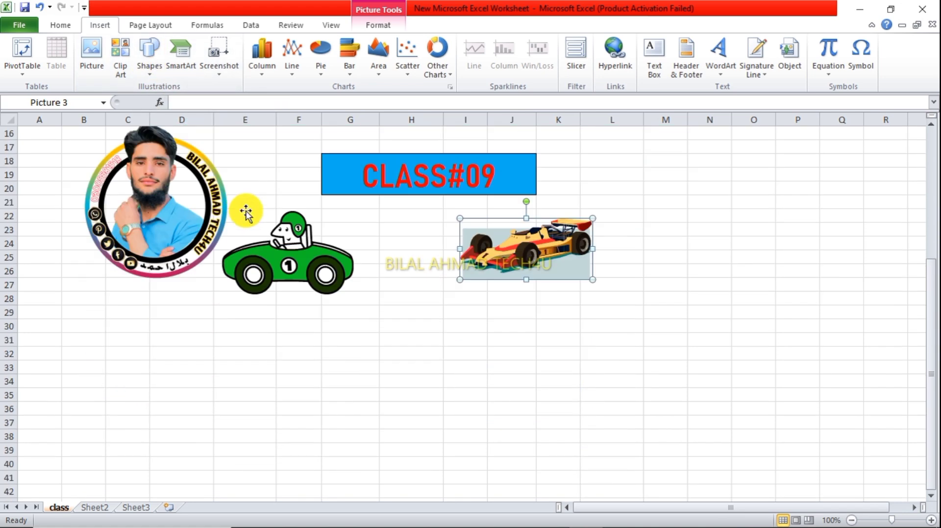
click(150, 74)
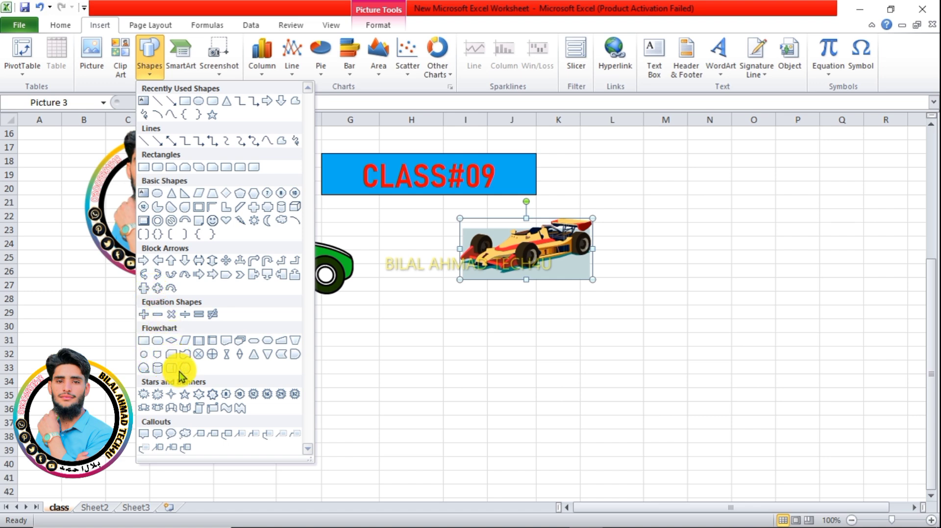
click(185, 354)
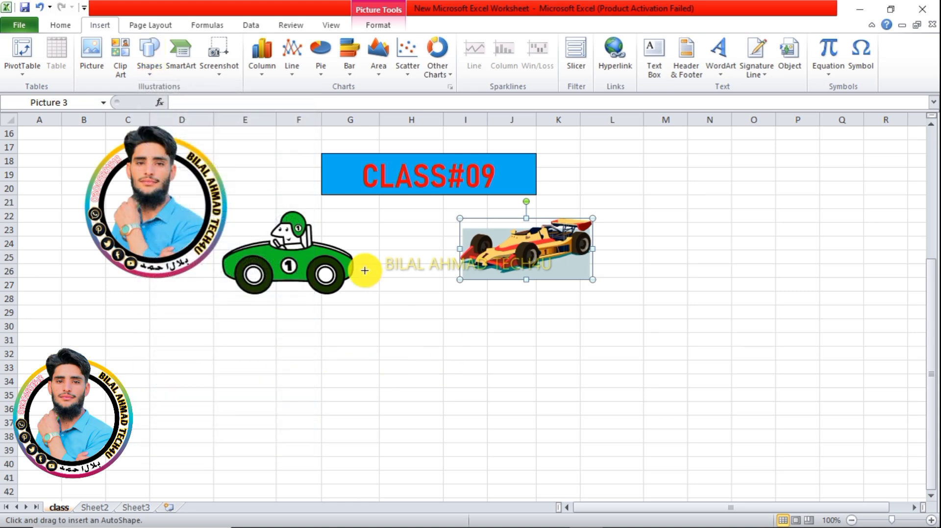
mouse_move(278, 343)
mouse_down()
mouse_move(487, 464)
mouse_move(563, 495)
mouse_up()
drag(416, 373, 403, 301)
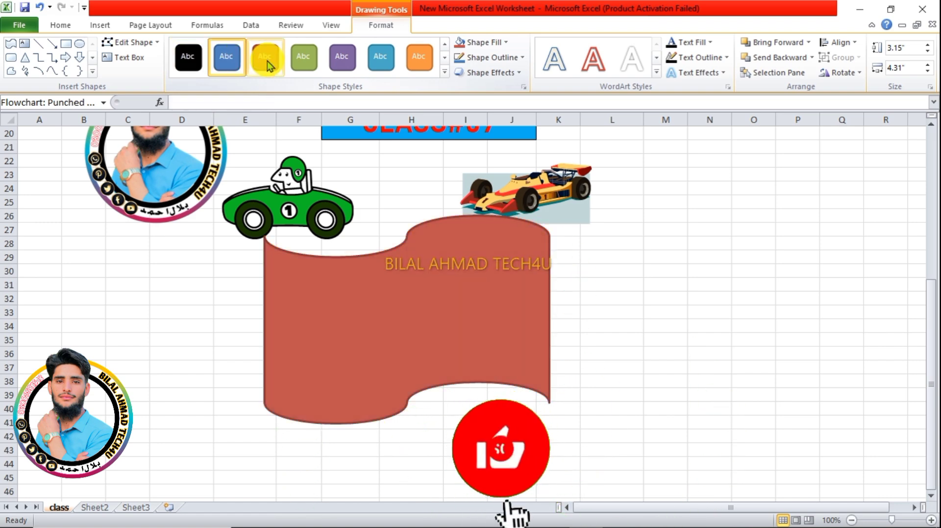
click(265, 57)
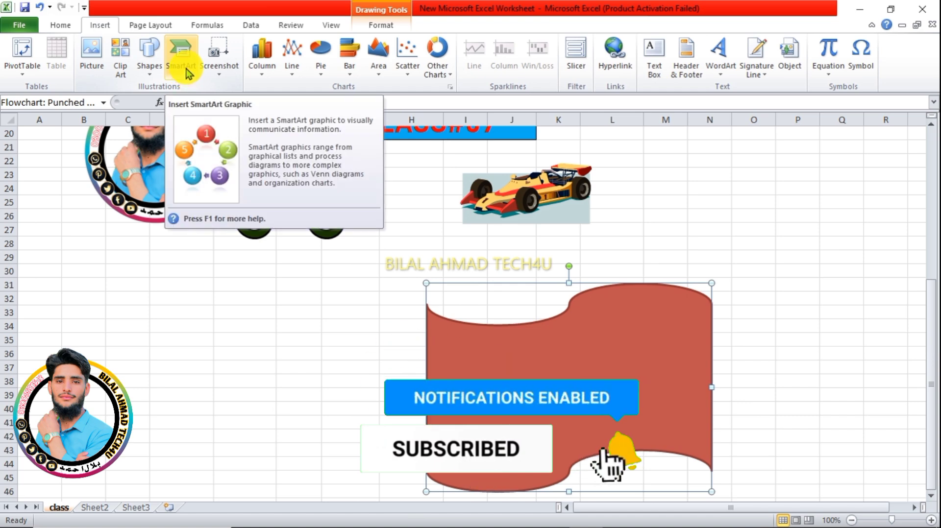
Insert a Vertical Picture List SmartArt graphic and nudge its first block slightly downward
click(185, 78)
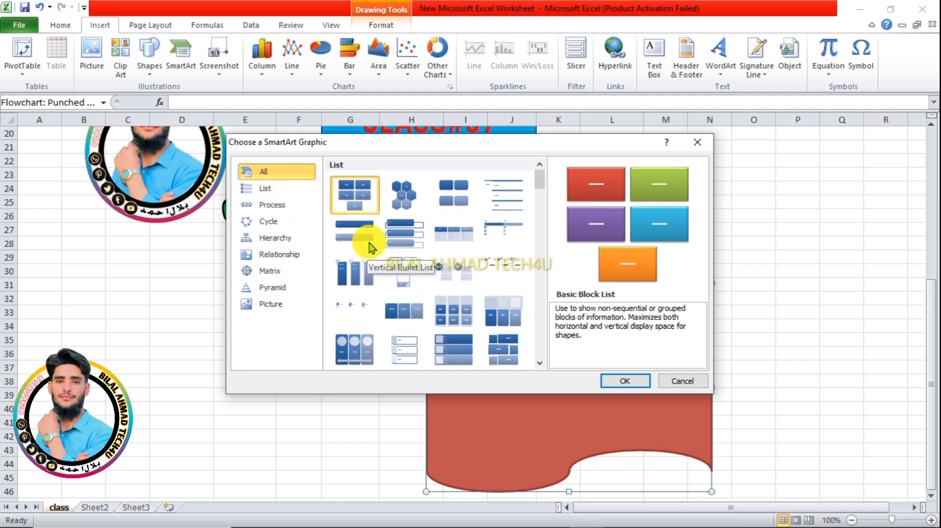
scroll(387, 266, down, 3)
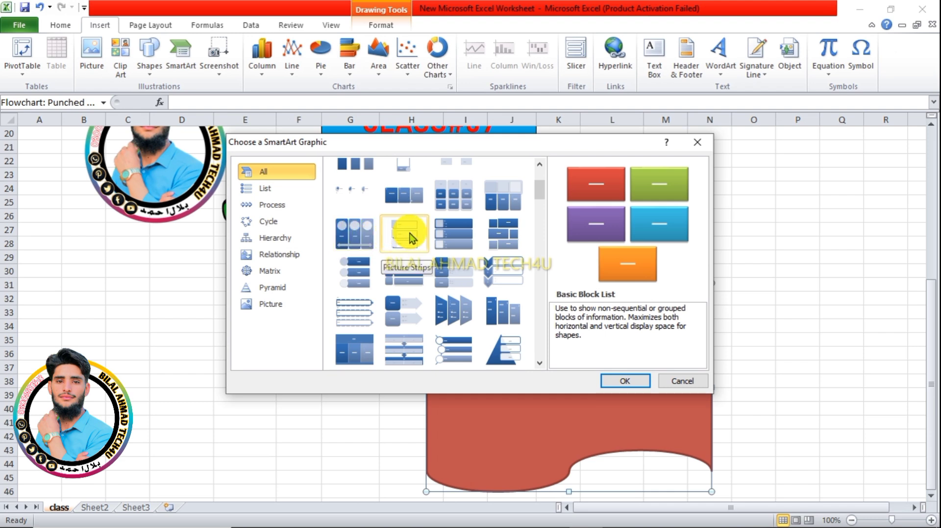
click(456, 242)
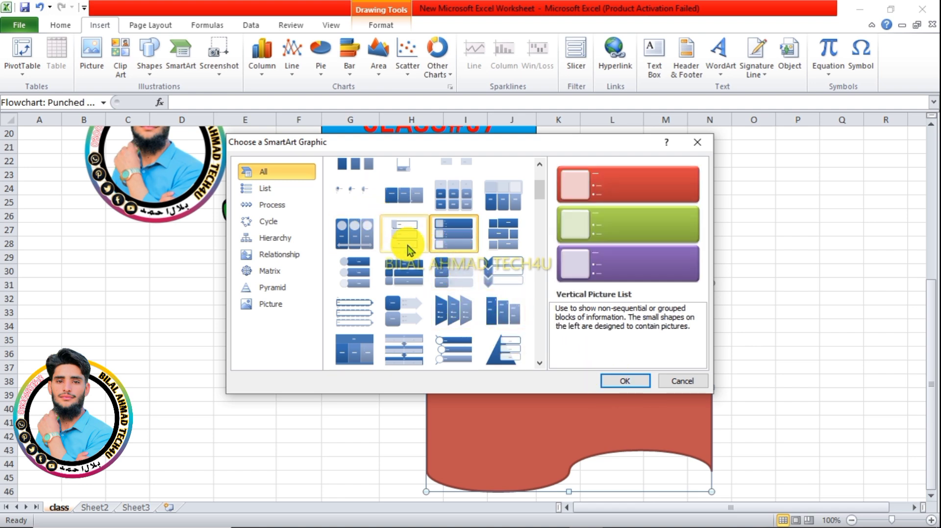
click(629, 381)
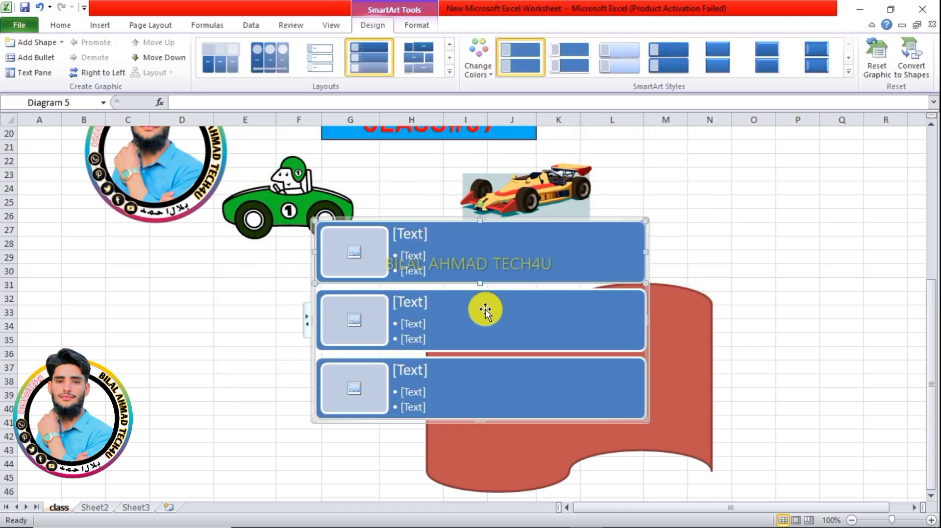
mouse_move(491, 263)
mouse_down()
mouse_move(289, 277)
mouse_move(243, 289)
mouse_move(495, 264)
mouse_up()
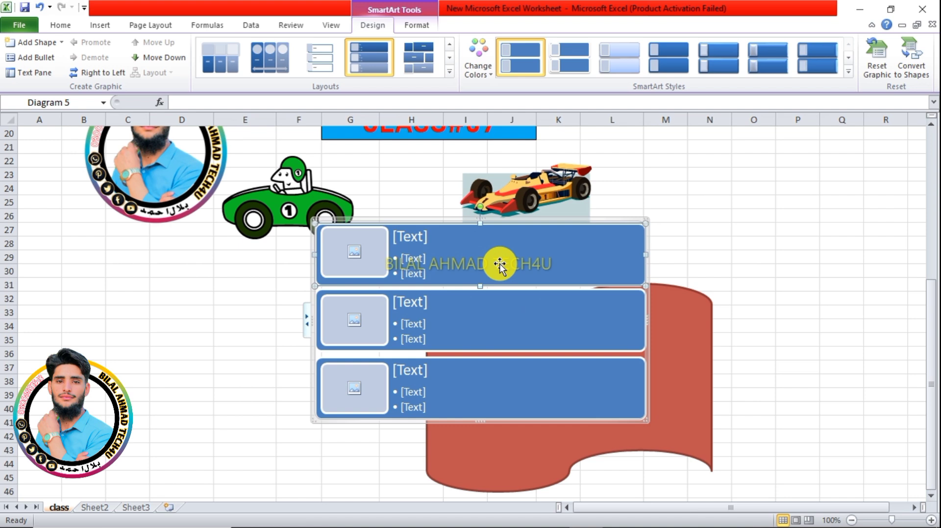
Fill the picture placeholder of the first SmartArt block with the image 20230830_014853 from the Desktop
click(417, 255)
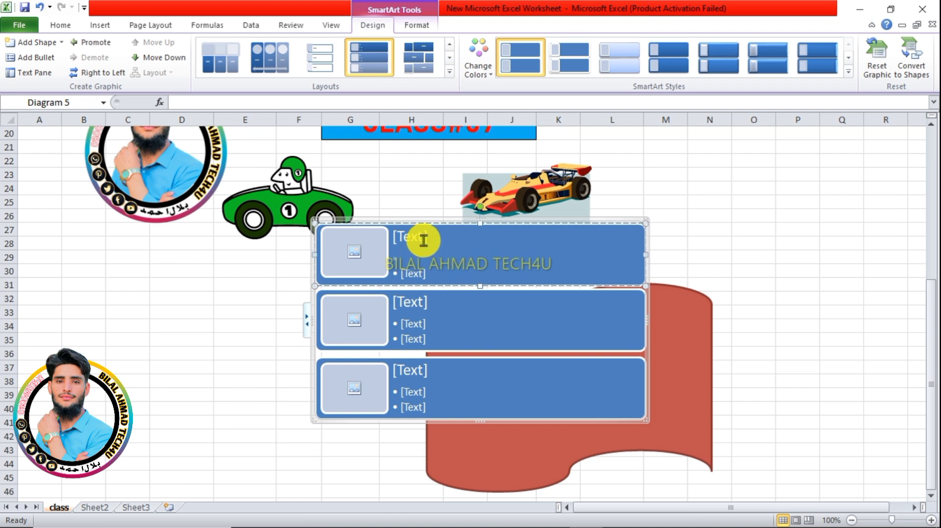
click(423, 240)
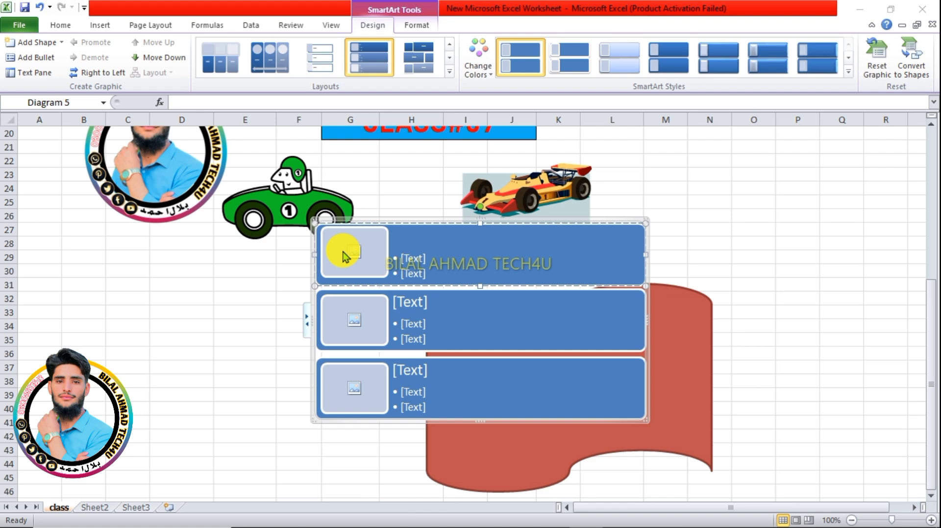
click(345, 256)
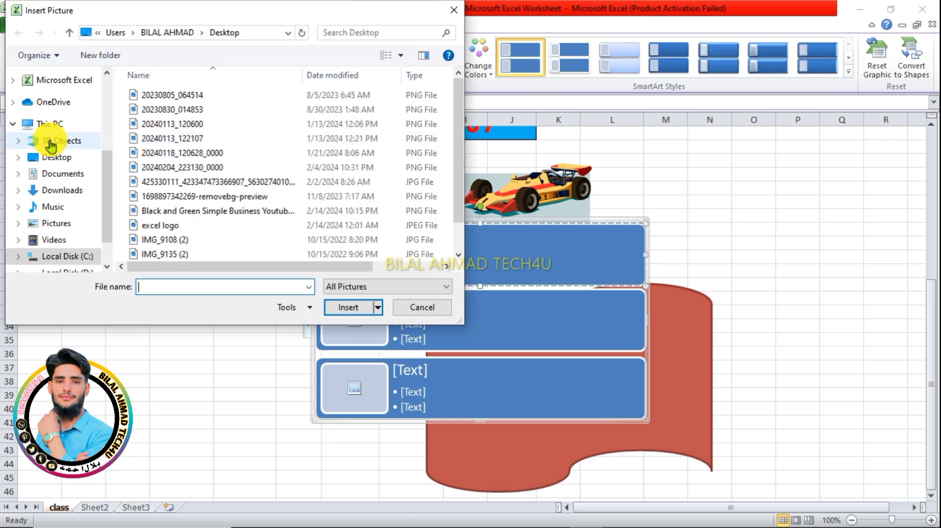
click(55, 157)
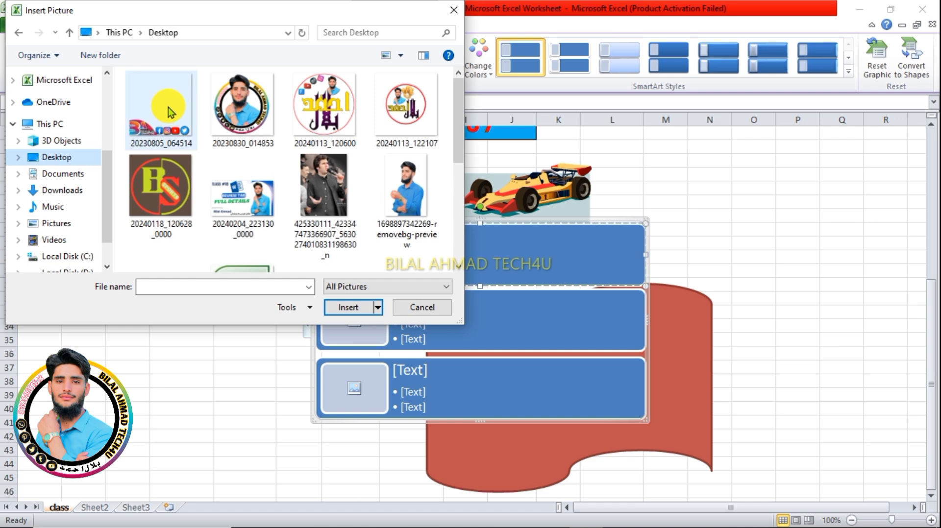
click(230, 103)
click(363, 308)
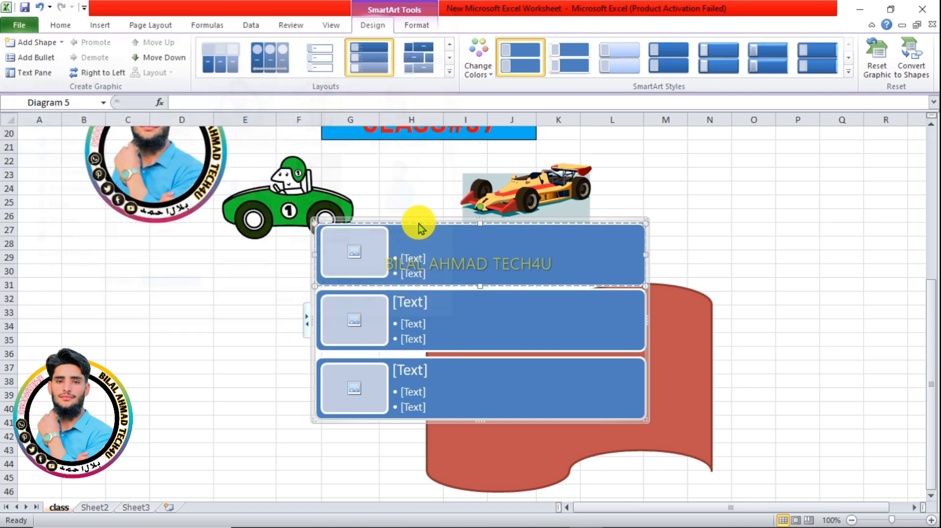
Enter the person's first name as the heading of the first SmartArt block
click(427, 257)
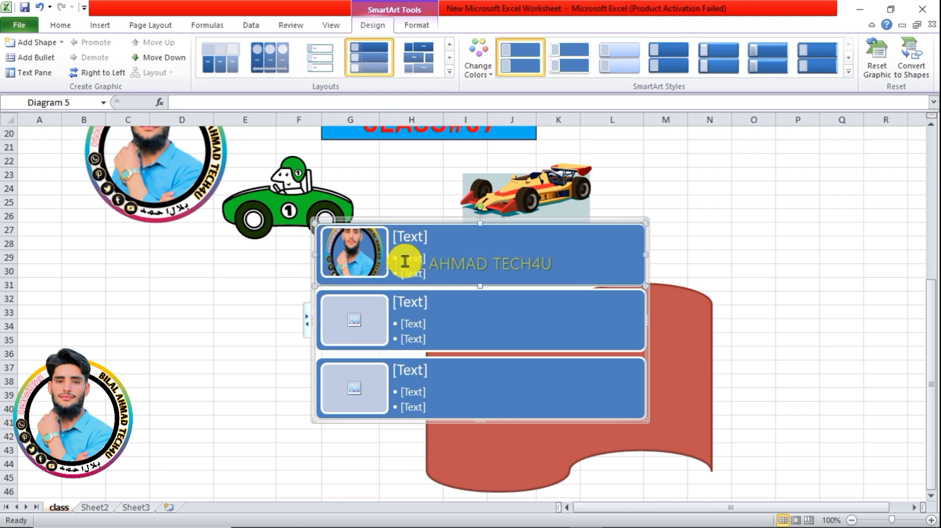
click(422, 239)
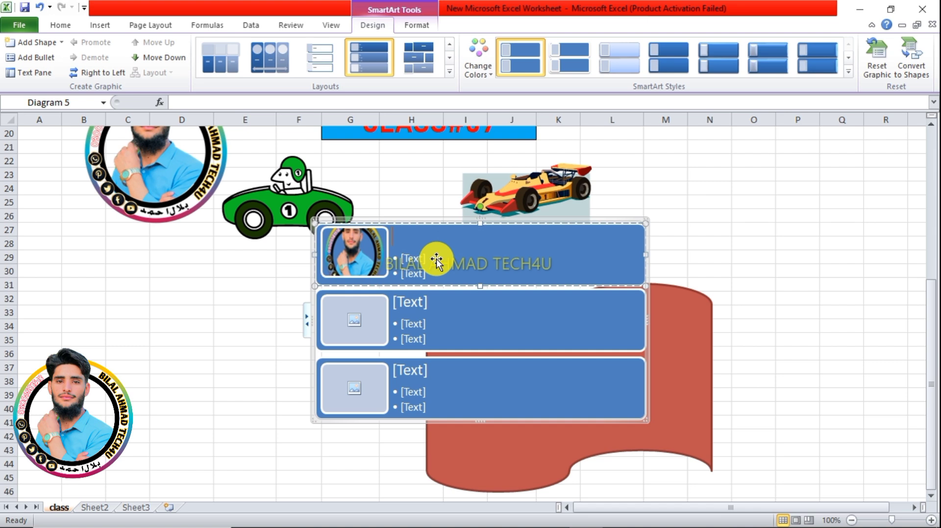
text(BILAL)
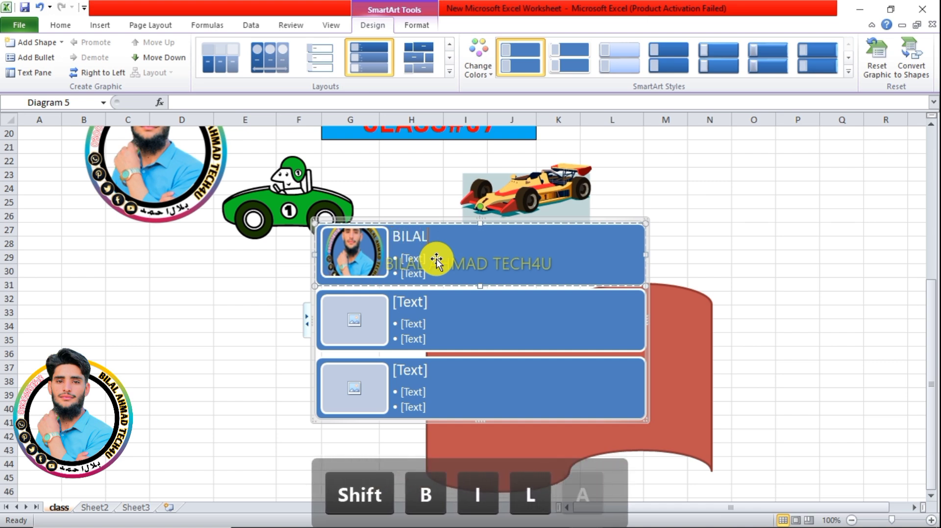
Insert a screen clipping of the desktop, about 6.01" high and 9.71" wide, capturing most icons and the wallpaper portrait
click(419, 303)
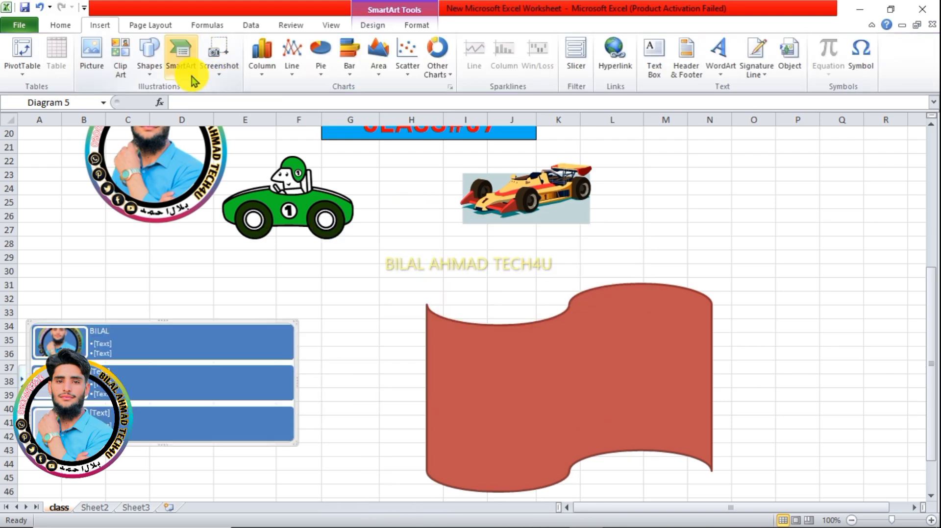
click(228, 79)
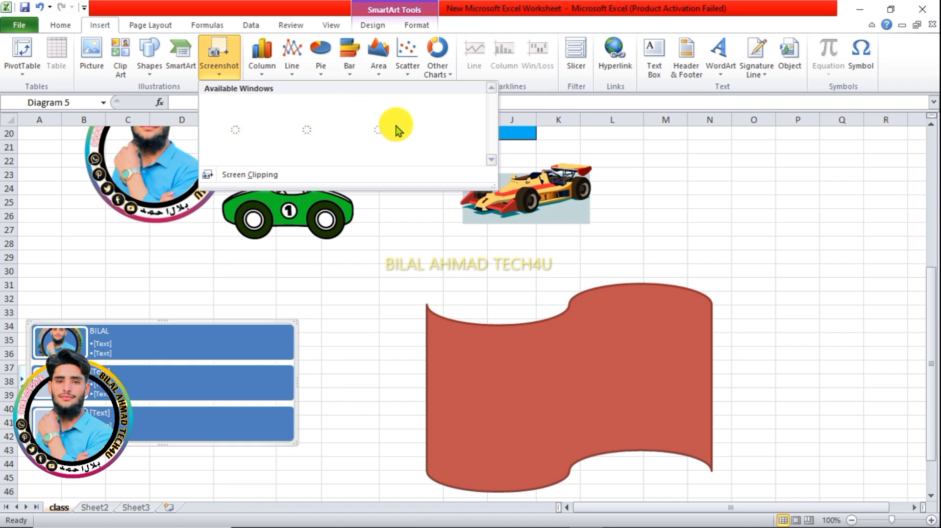
click(245, 178)
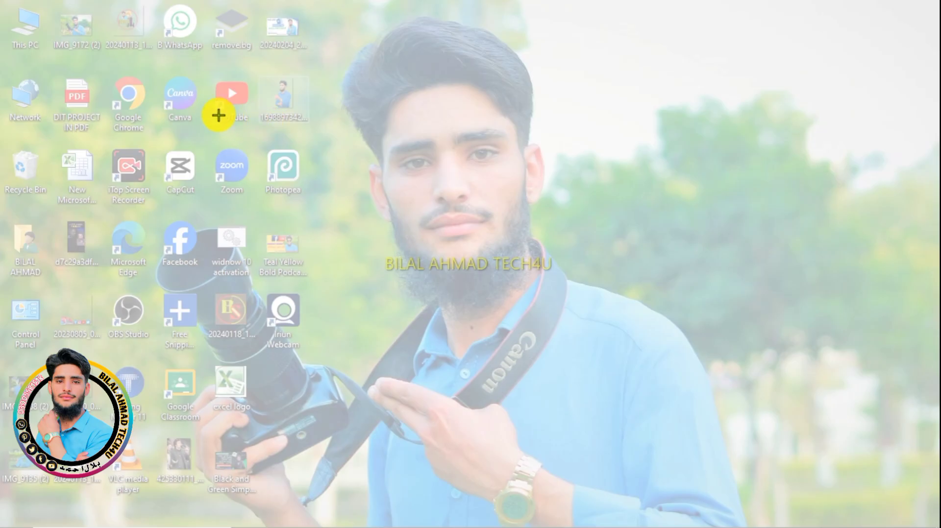
drag(85, 55, 726, 453)
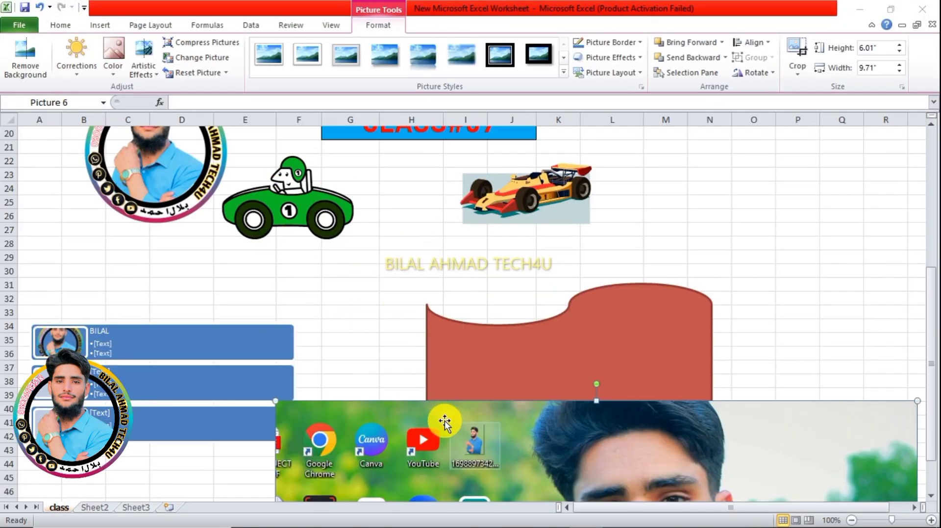
Shrink the desktop clipping to about 2.95" high and 4.76" wide and place it just below the two cars
drag(444, 421, 287, 178)
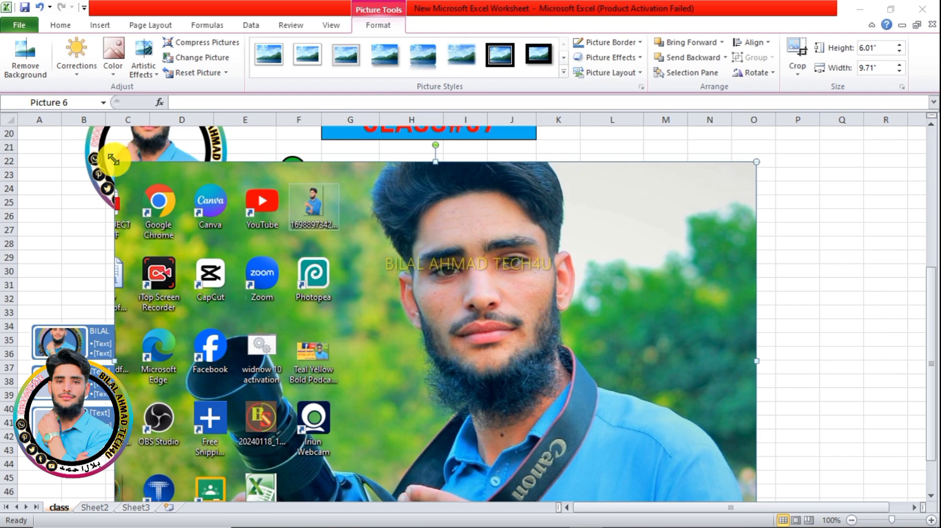
drag(113, 159, 456, 411)
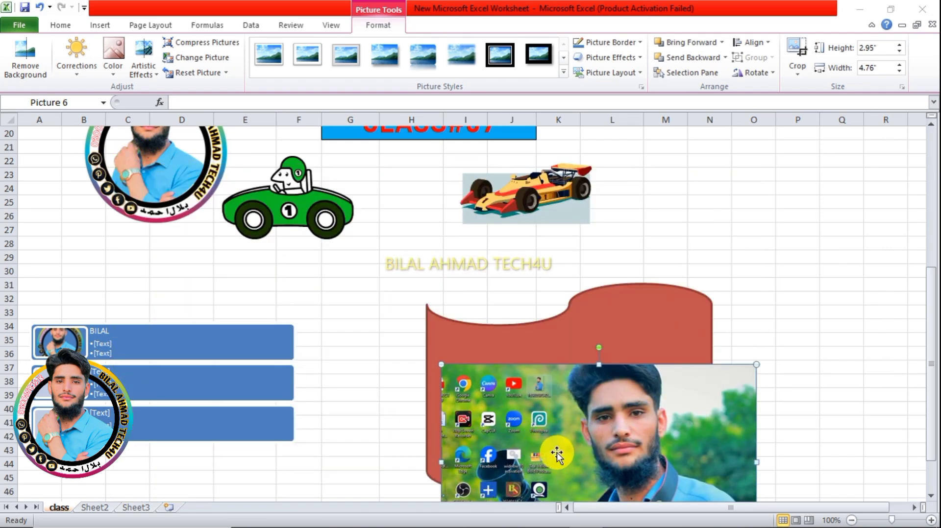
drag(557, 455, 374, 294)
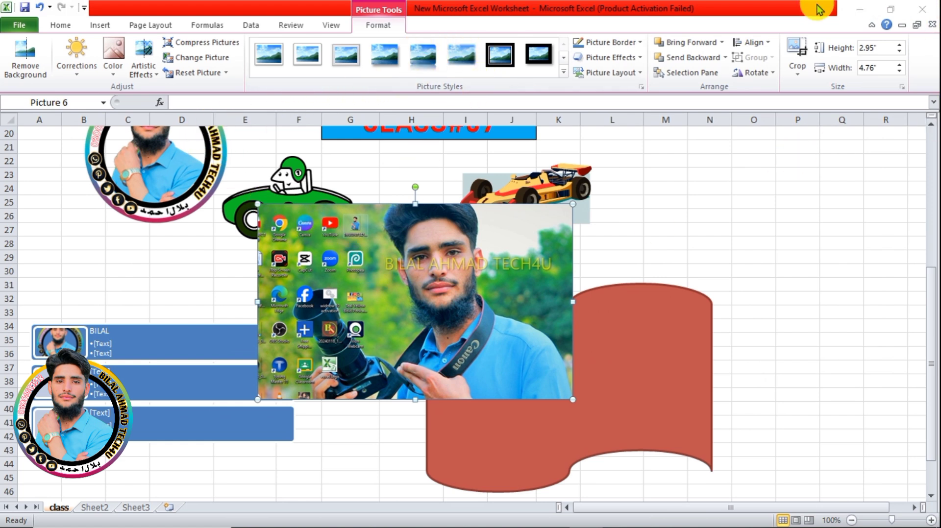
Open the image 20240118_120628_0000.png from the desktop in the photo viewer and return to the Excel worksheet
click(858, 10)
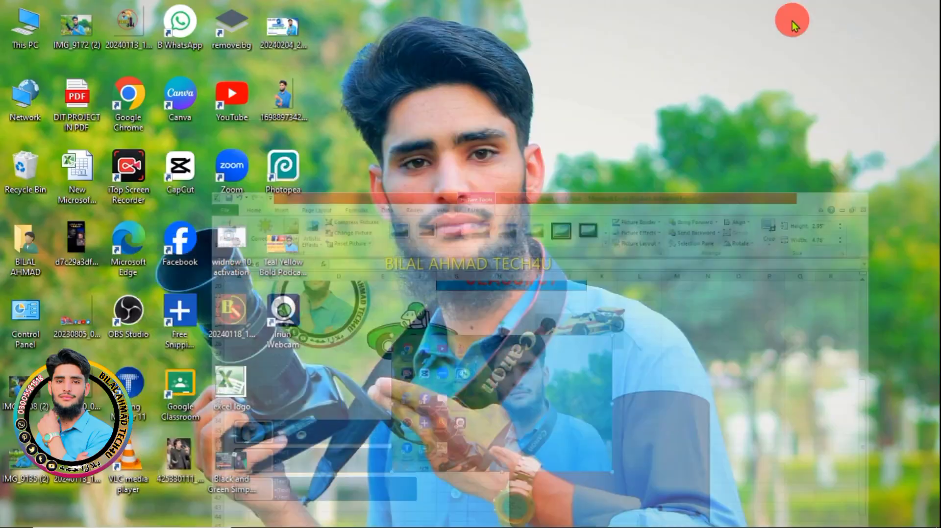
double_click(230, 311)
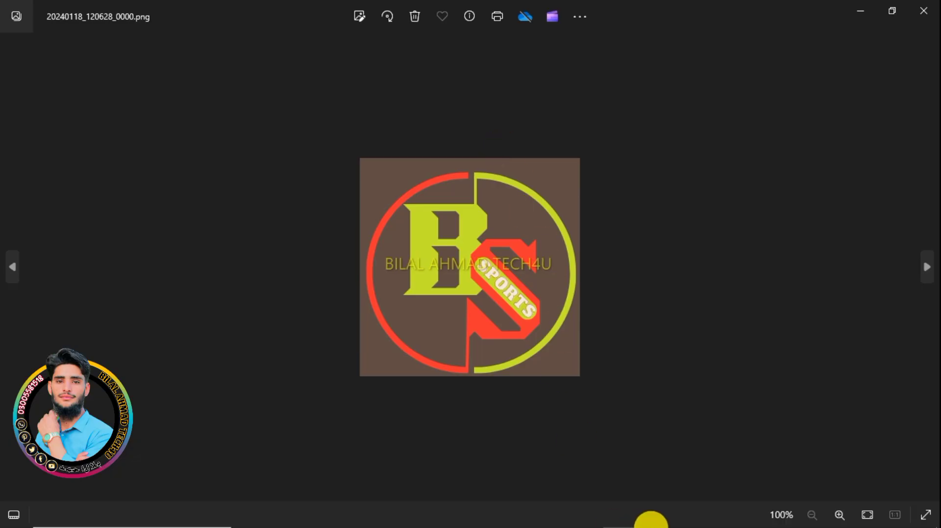
mouse_move(705, 527)
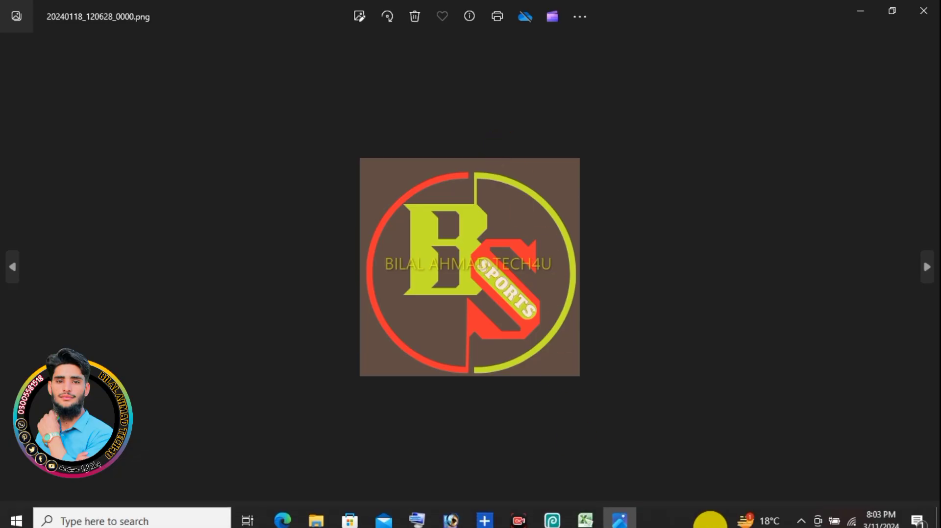
click(584, 516)
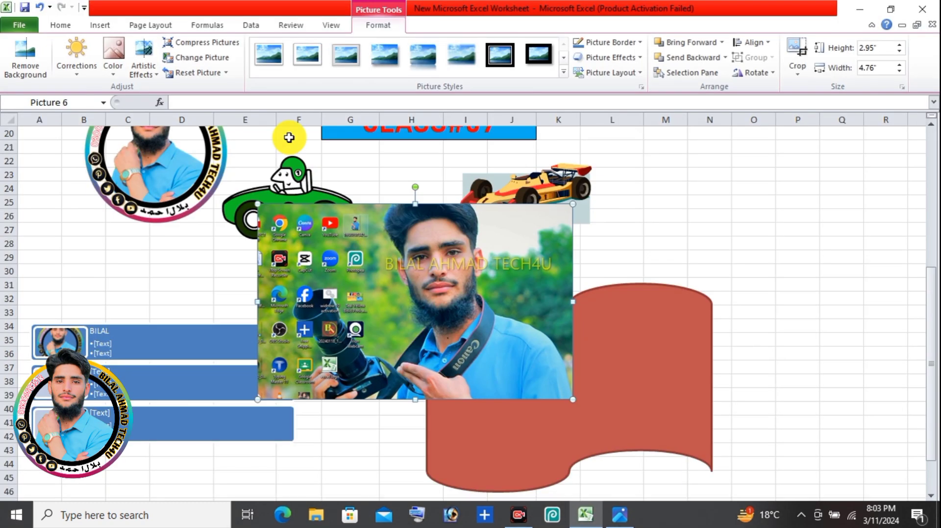
Insert a screen clipping of the opened BS Sports logo with its dark surround, about 5.09" high and 5.31" wide
click(672, 307)
click(100, 26)
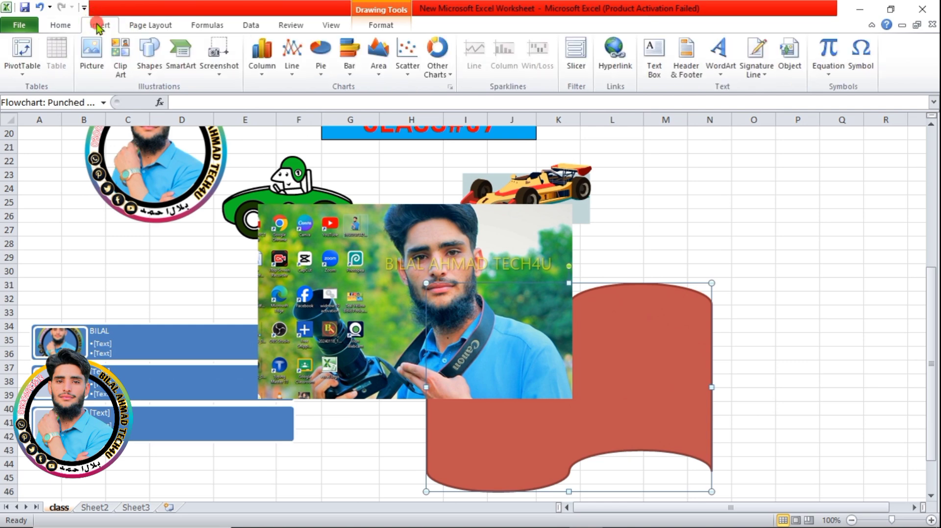
click(228, 66)
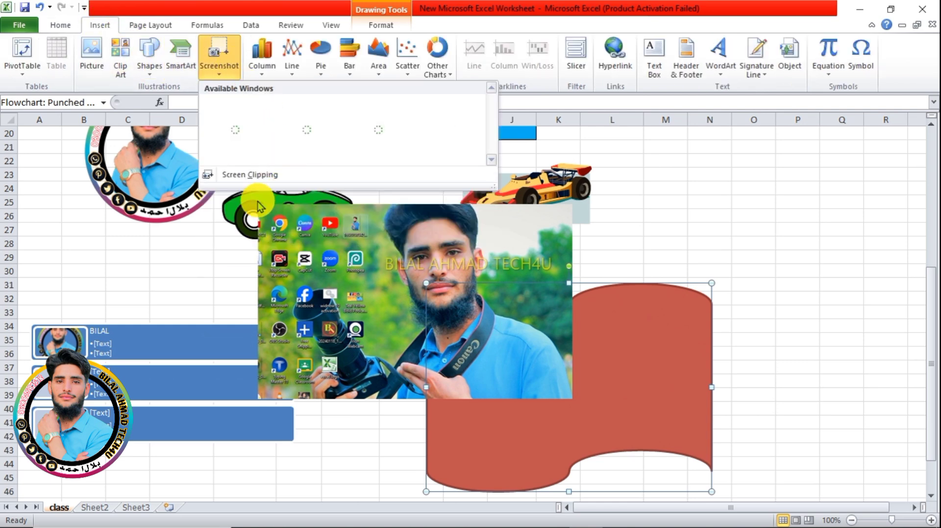
click(250, 176)
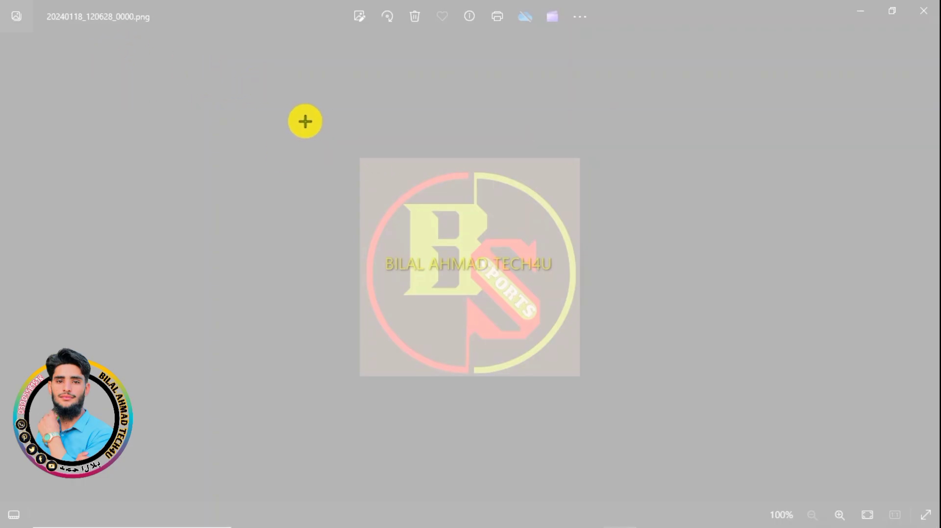
drag(305, 121, 656, 458)
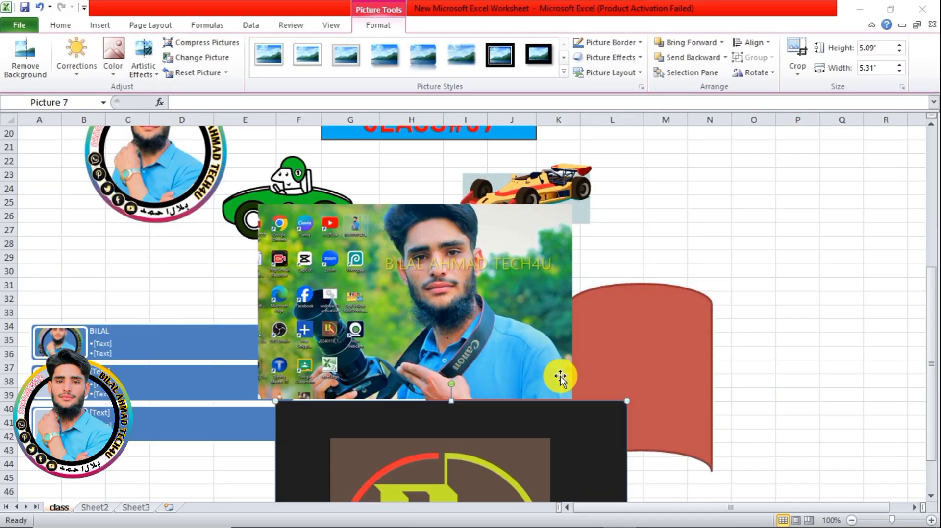
Move the logo clipping beside the red flowchart shape, around columns M to R, and shrink it to about 3.65" high and 3.8" wide
drag(516, 432, 766, 251)
drag(722, 369, 744, 309)
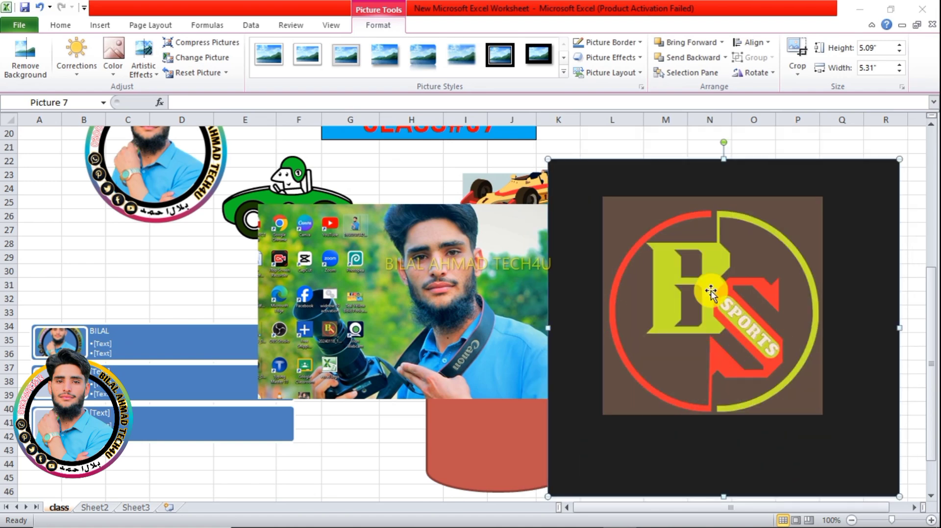
drag(544, 158, 647, 281)
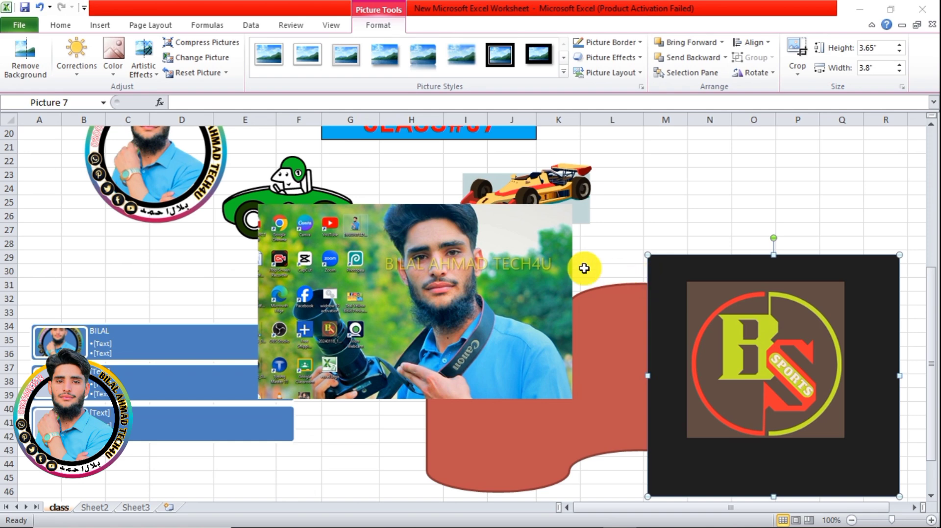
scroll(475, 283, up, 3)
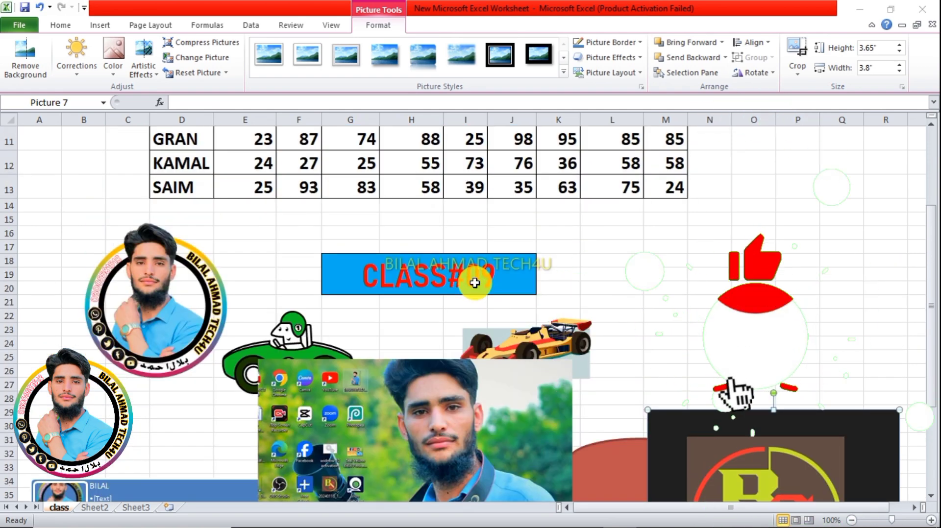